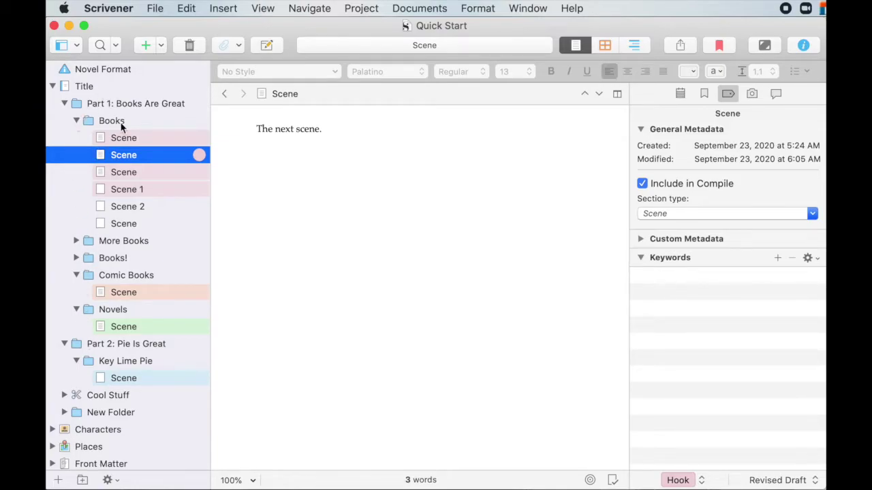
# Give the Title item in the binder a text-based icon reading "cool".
pyautogui.click(87, 87)
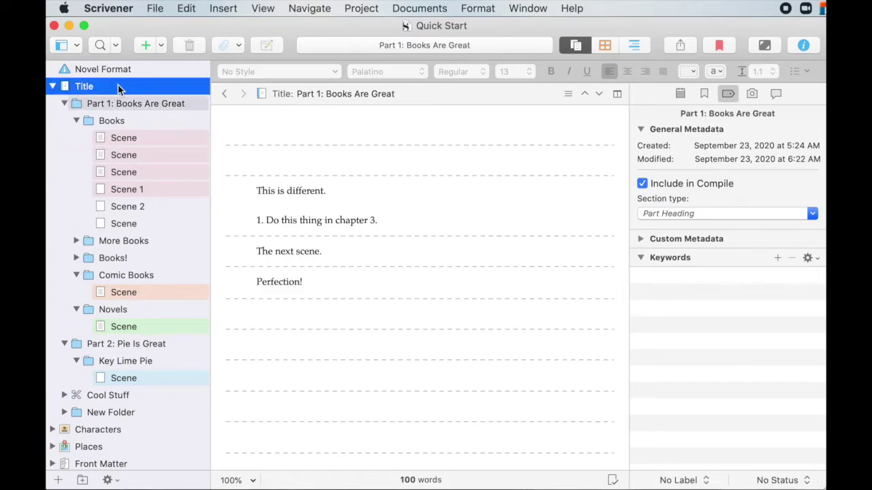
pyautogui.rightClick(118, 85)
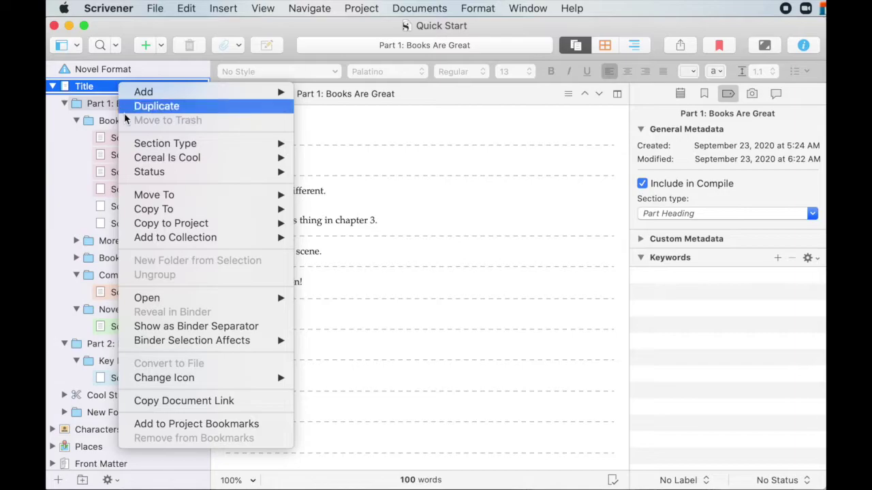
pyautogui.moveTo(184, 379)
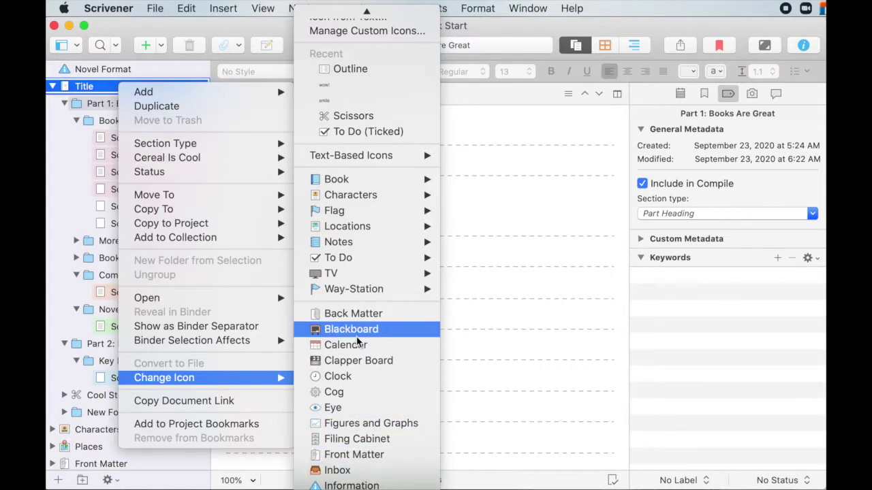
pyautogui.scroll(1, 356, 337)
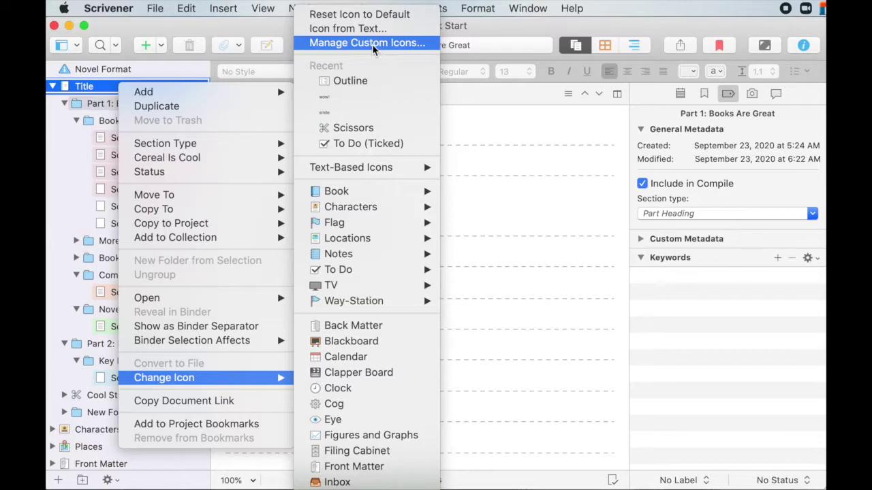
pyautogui.click(357, 30)
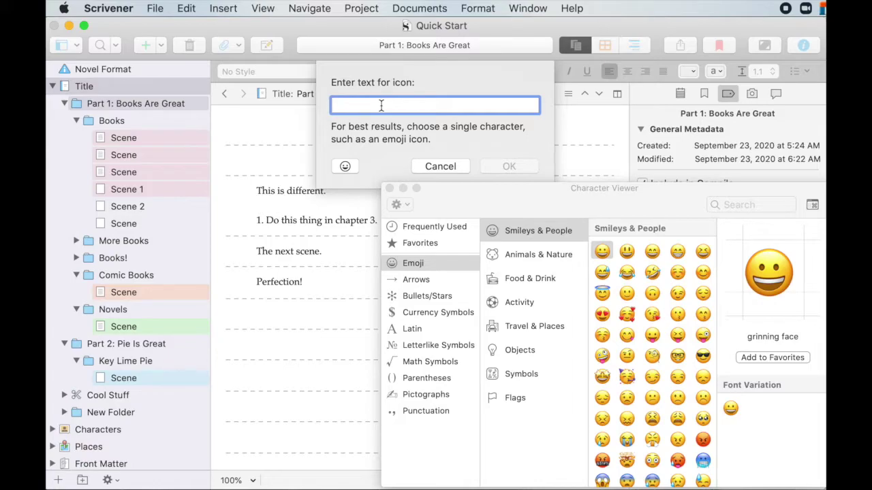
pyautogui.write('cool')
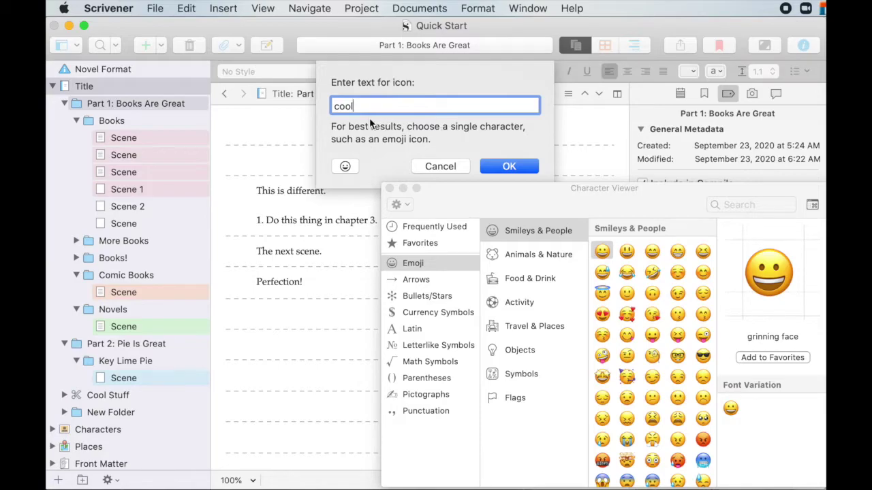
pyautogui.click(501, 164)
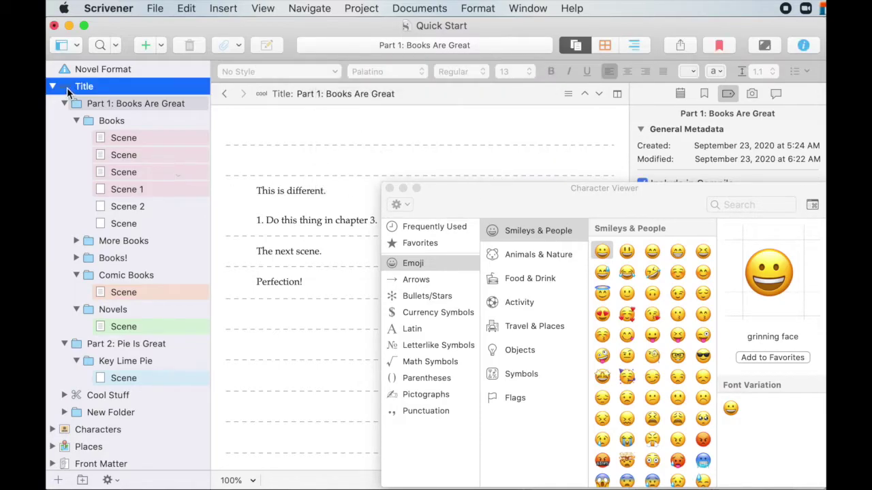
pyautogui.click(109, 105)
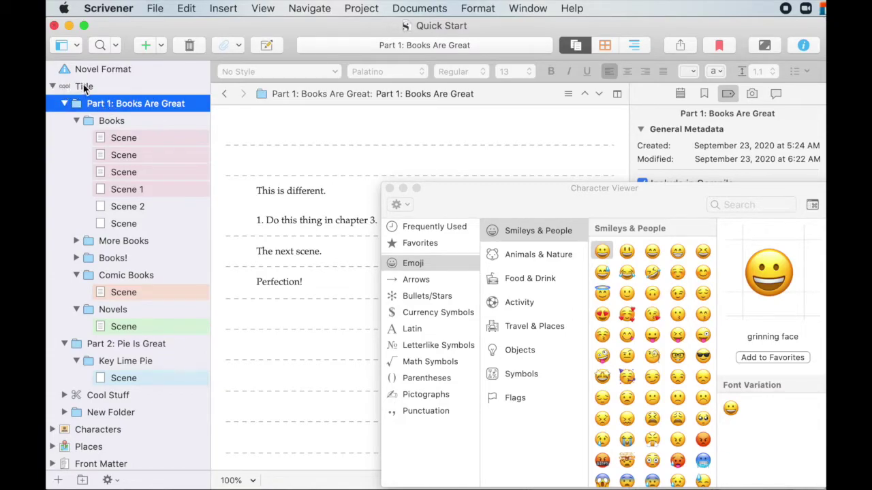
# Start a new text icon for the Title item and paste in the copied character info of the smiling face with hearts emoji.
pyautogui.click(83, 87)
pyautogui.rightClick(83, 89)
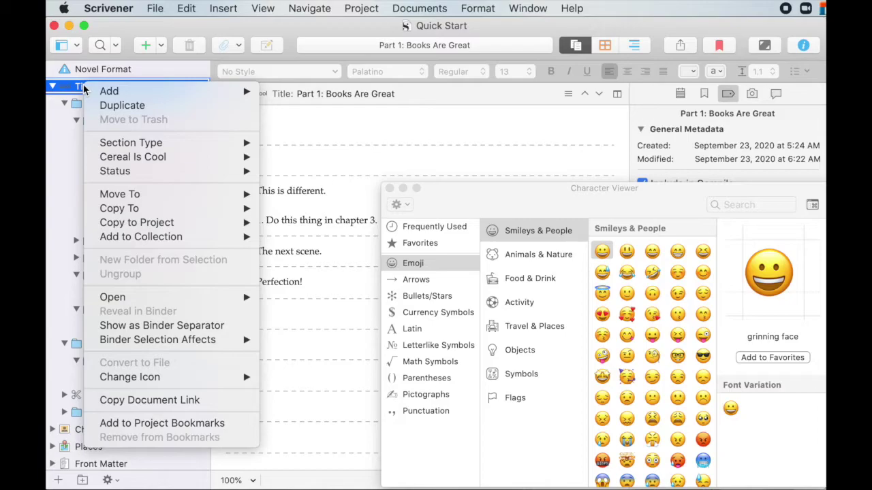
pyautogui.moveTo(151, 378)
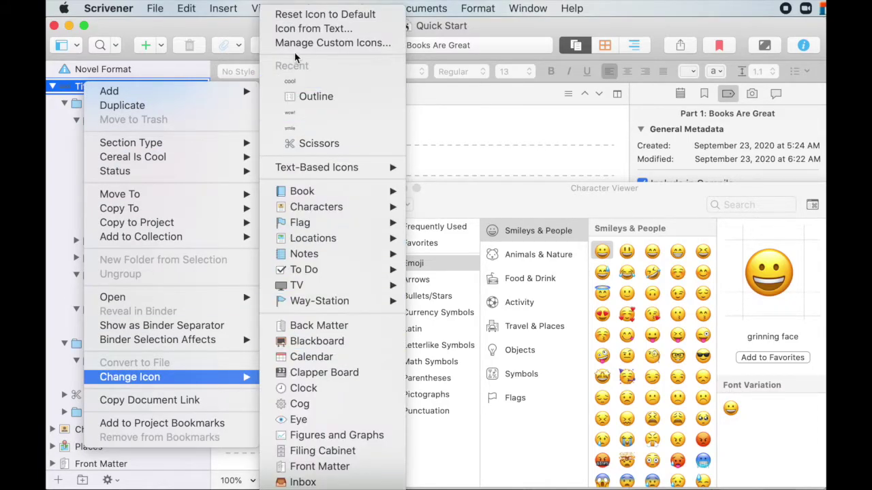
pyautogui.click(302, 28)
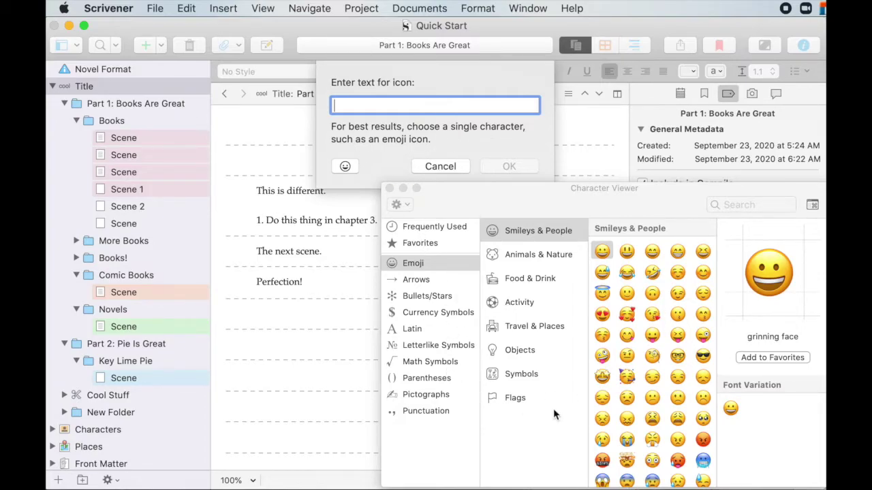
pyautogui.click(631, 316)
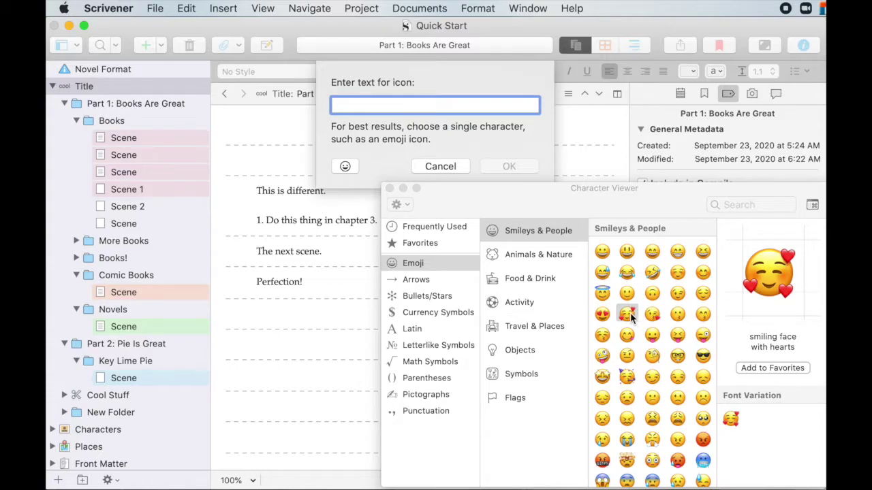
pyautogui.rightClick(630, 316)
pyautogui.click(640, 317)
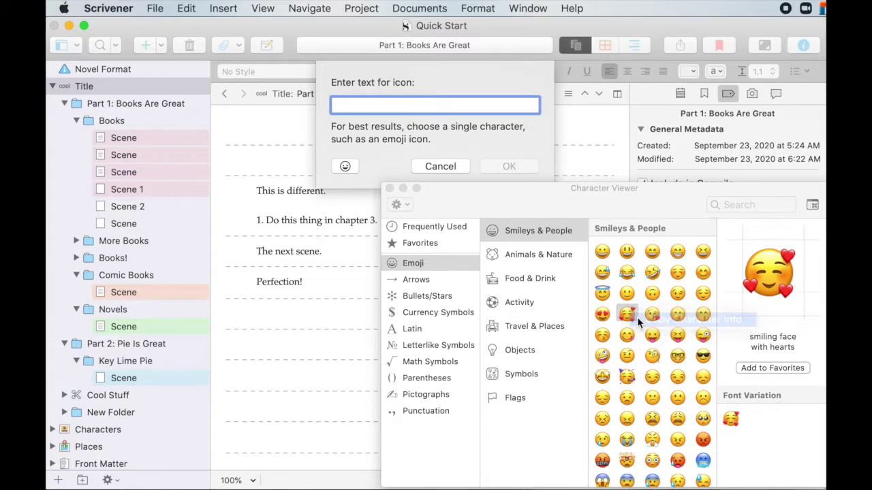
pyautogui.rightClick(406, 102)
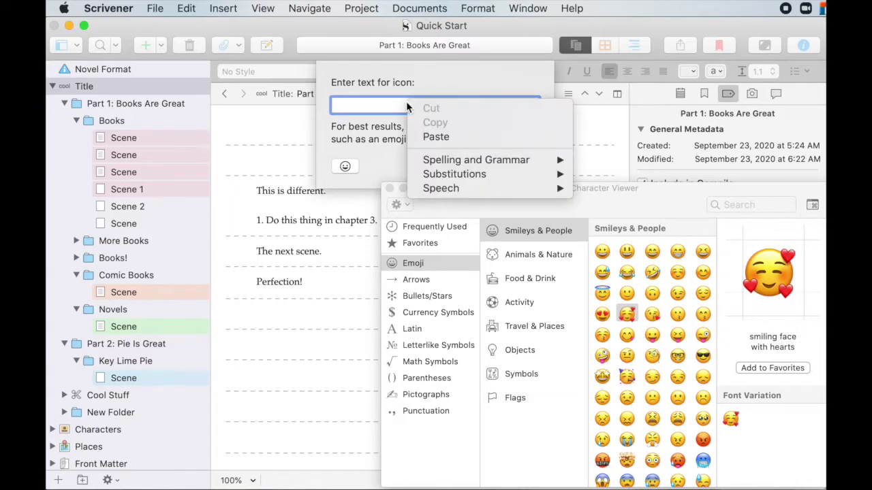
pyautogui.click(428, 135)
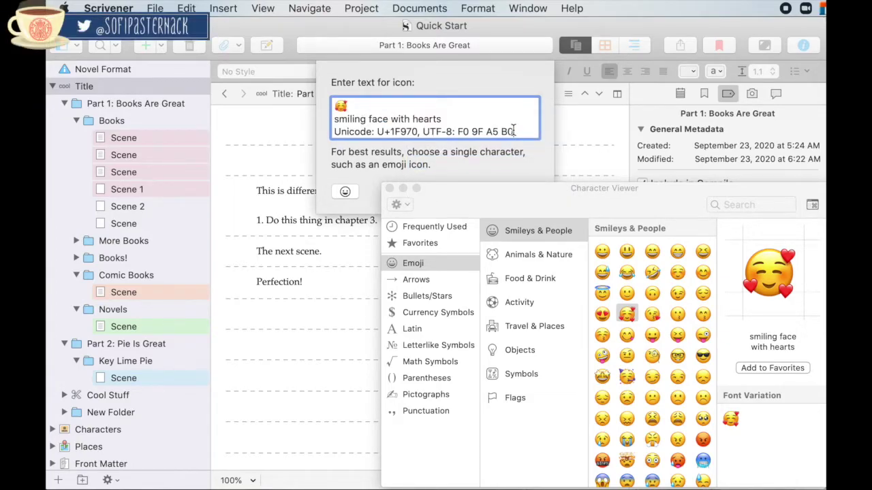
# Remove the emoji's name and Unicode description from the icon text, keeping only the emoji, and apply it.
pyautogui.moveTo(515, 131); pyautogui.dragTo(336, 121)
pyautogui.press('BackSpace')
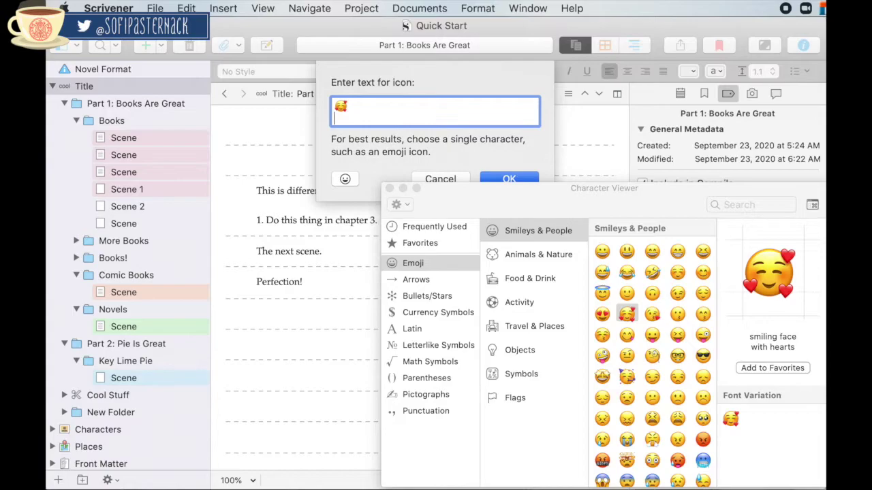
pyautogui.click(508, 168)
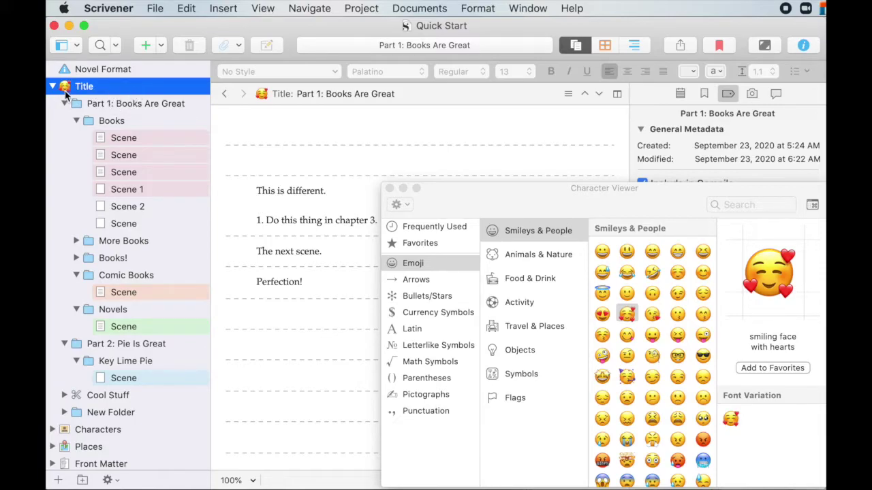
# Add goat_2.png from the Scrivener Projects folder to the project's custom icons, closing the Character Viewer beforehand.
pyautogui.rightClick(136, 87)
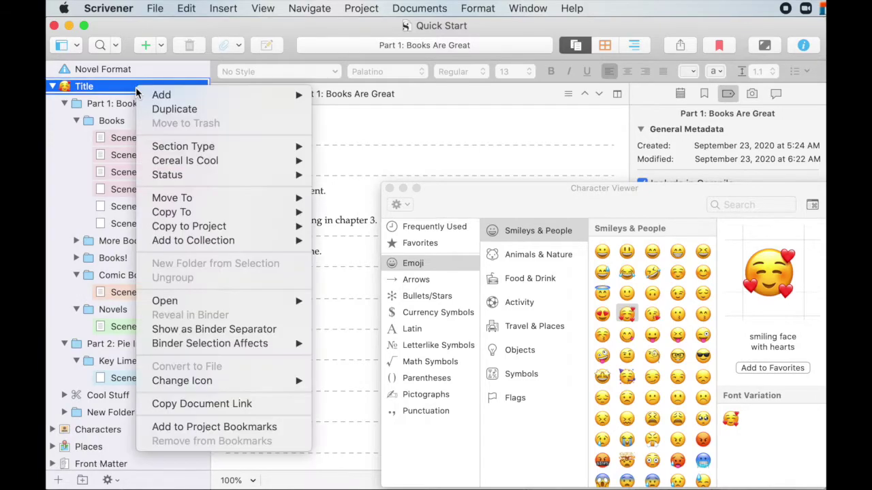
pyautogui.moveTo(205, 384)
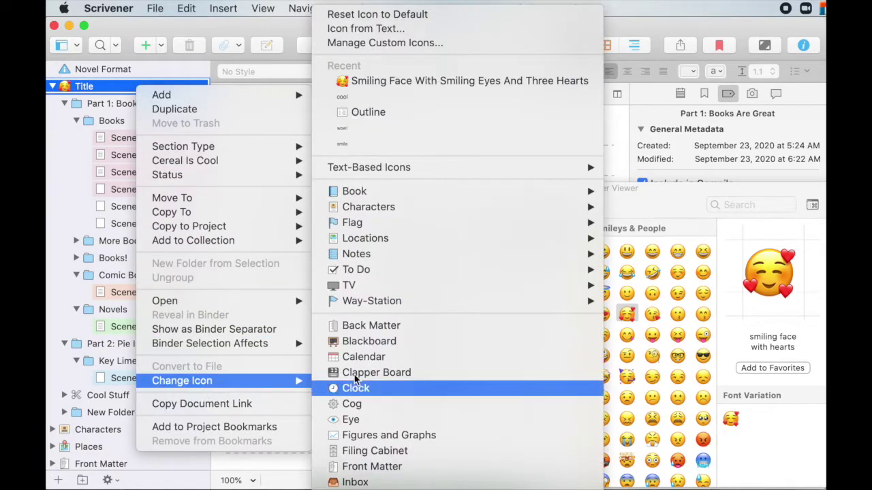
pyautogui.click(413, 43)
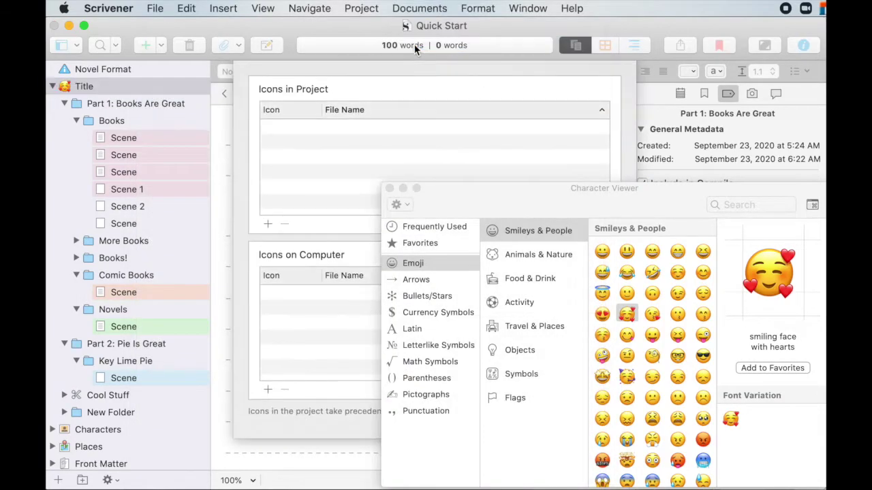
pyautogui.click(389, 188)
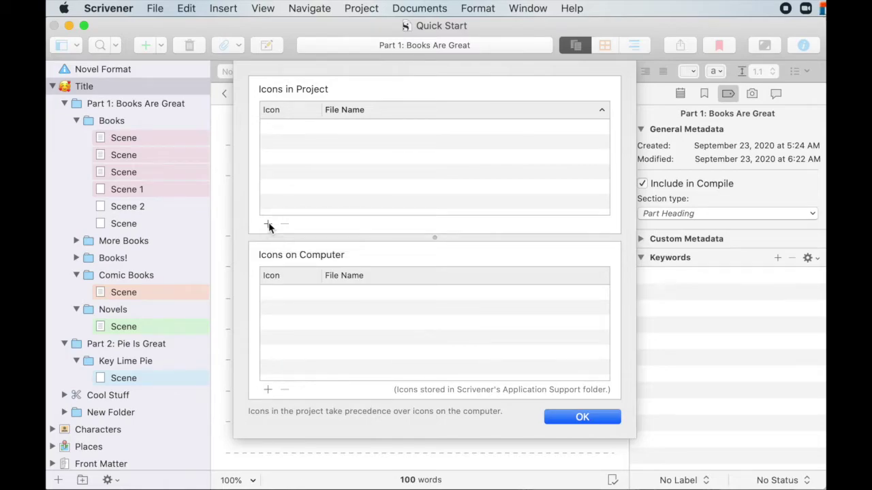
pyautogui.click(267, 224)
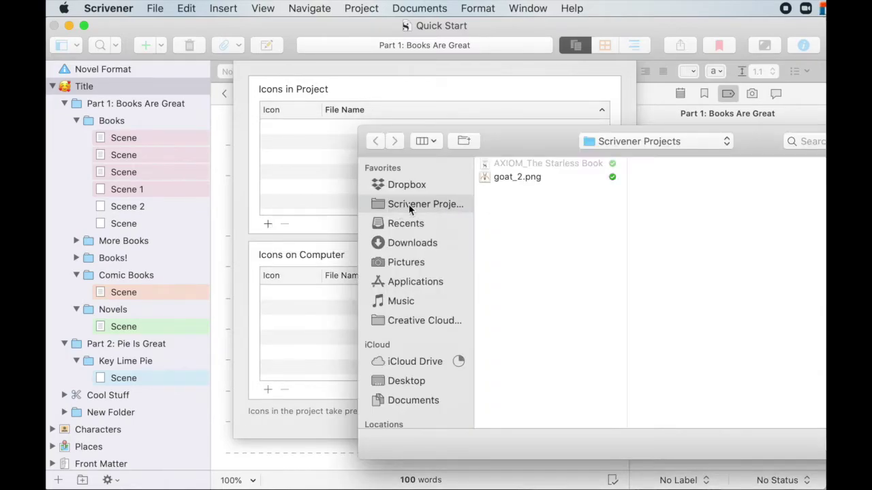
pyautogui.click(505, 176)
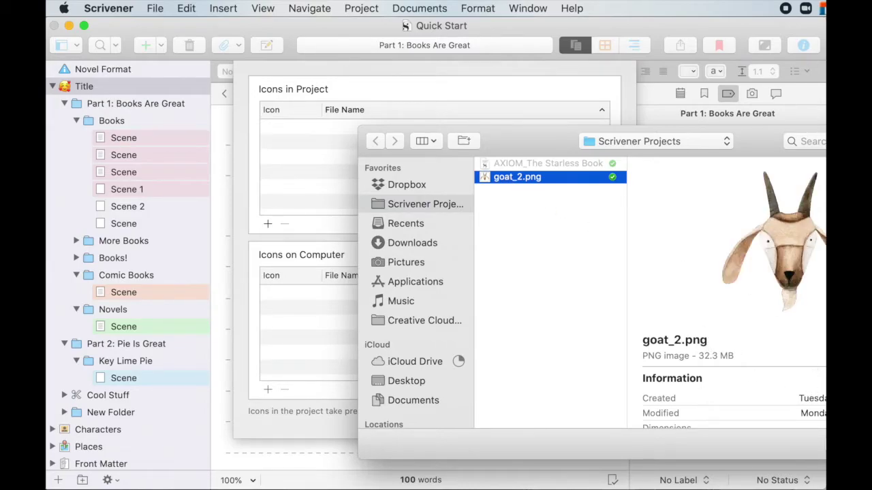
pyautogui.press('Return')
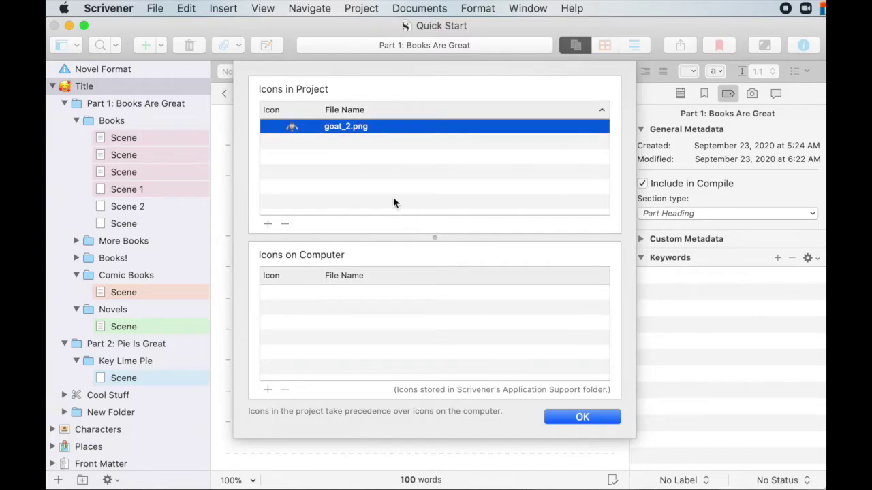
pyautogui.click(574, 419)
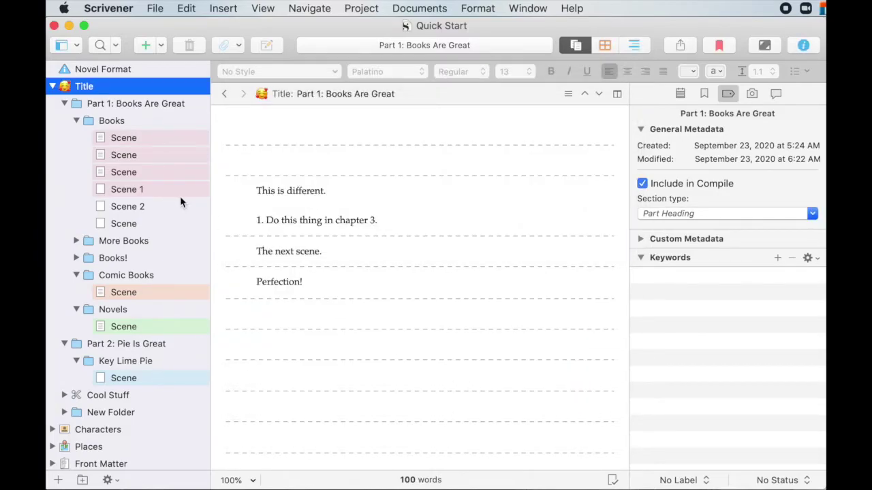
# Change the Title item's icon to the custom goat_2 image.
pyautogui.rightClick(116, 86)
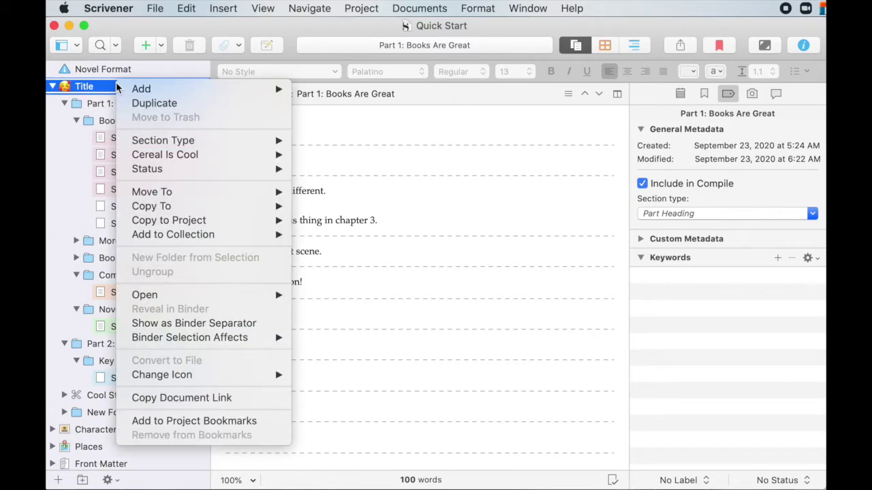
pyautogui.moveTo(192, 374)
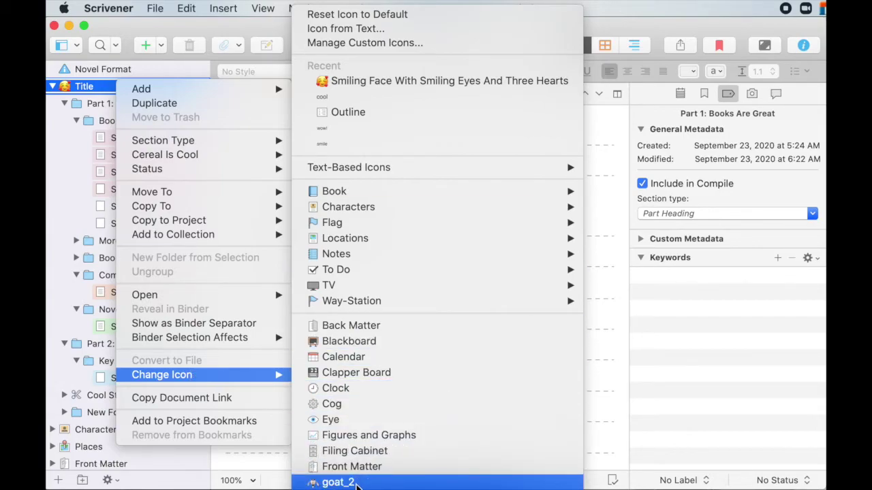
pyautogui.click(356, 484)
pyautogui.click(364, 484)
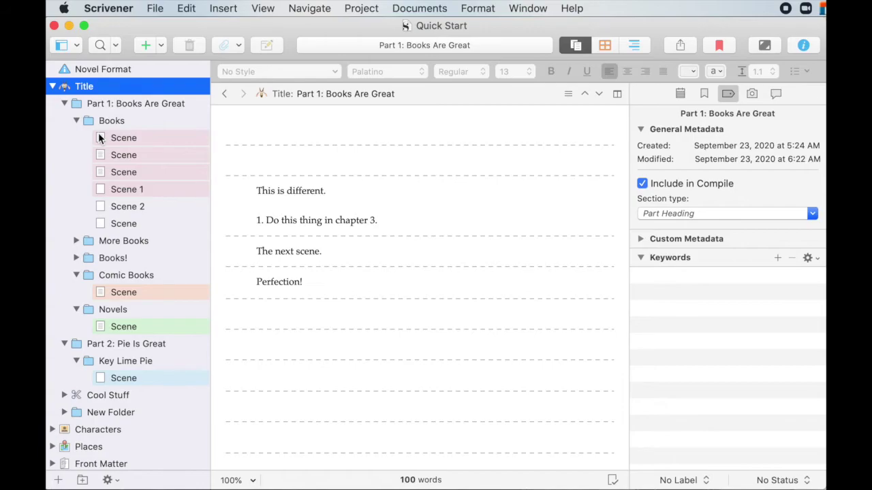
# Reset the Title item's icon to the default.
pyautogui.rightClick(94, 89)
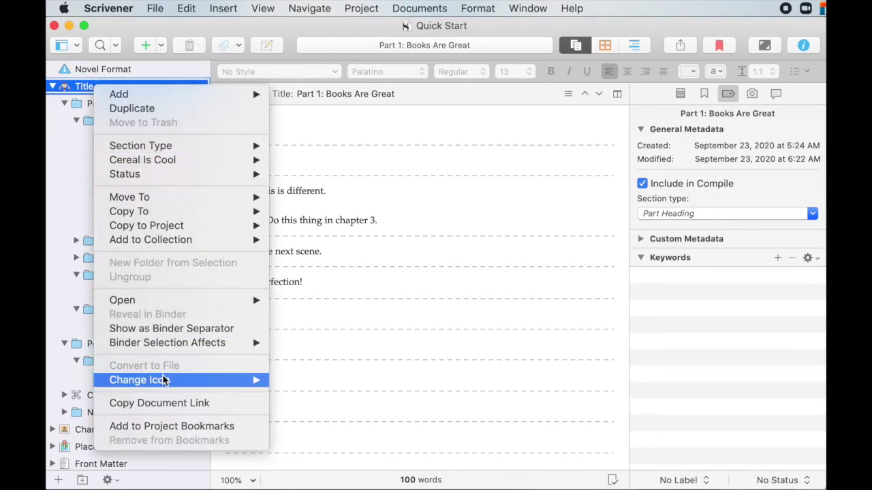
pyautogui.moveTo(163, 380)
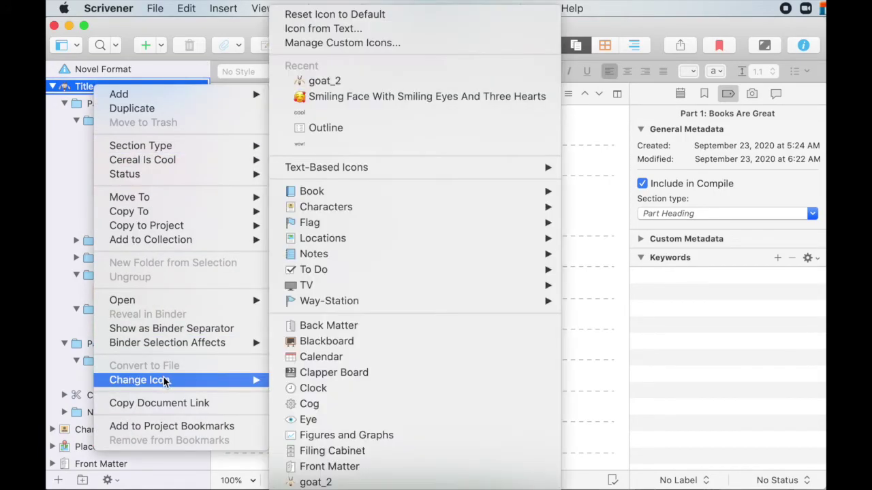
pyautogui.click(353, 15)
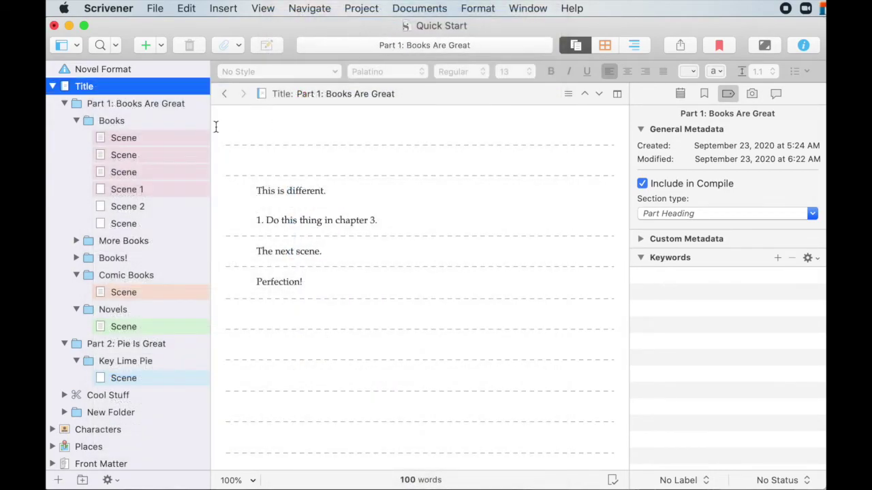